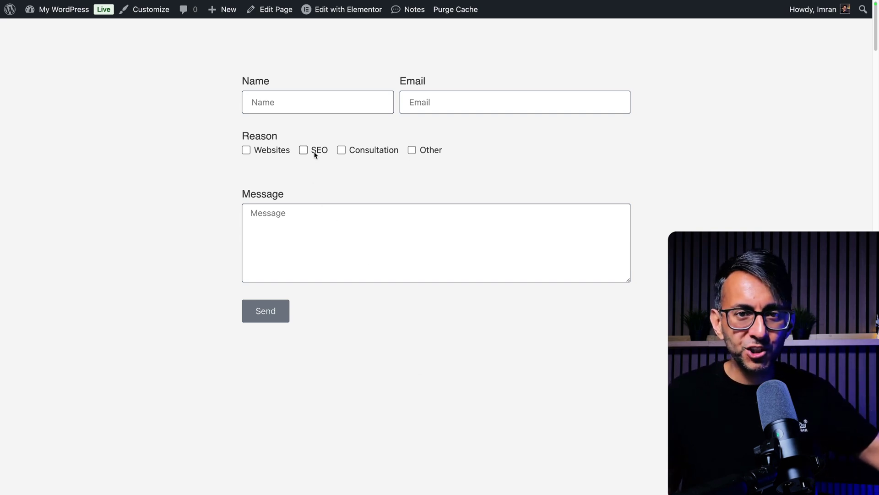
Tick Websites and set Website Options to Brand New Site, revealing Approximate Budget.
left_click(270, 153)
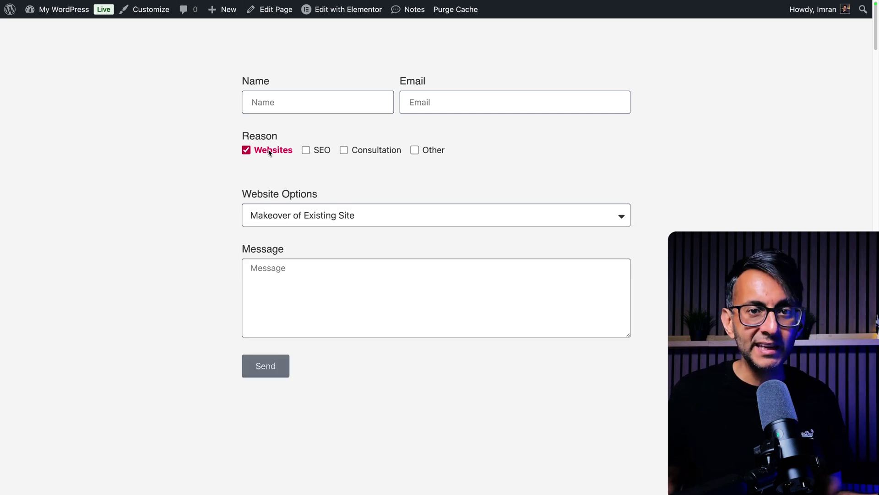
left_click(322, 216)
left_click(324, 245)
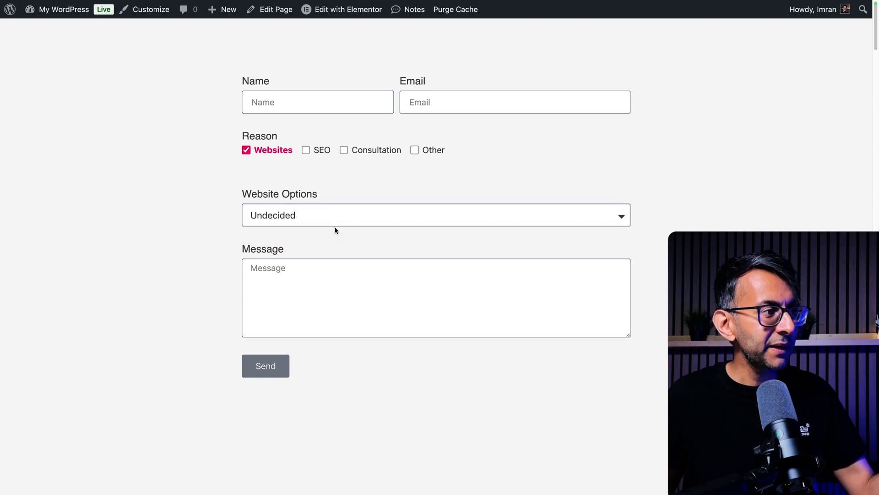
left_click(363, 221)
left_click(353, 207)
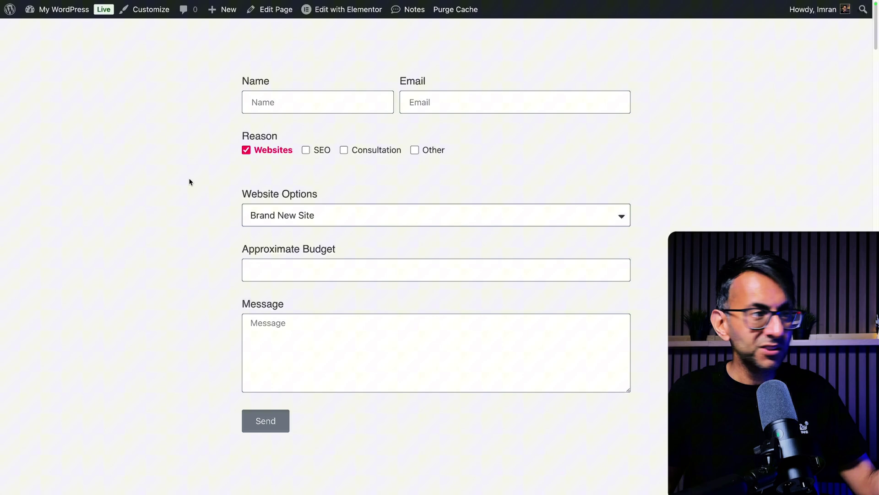
Toggle Websites, SEO and Consultation on and off and tick Other to test the conditional fields.
left_click(245, 150)
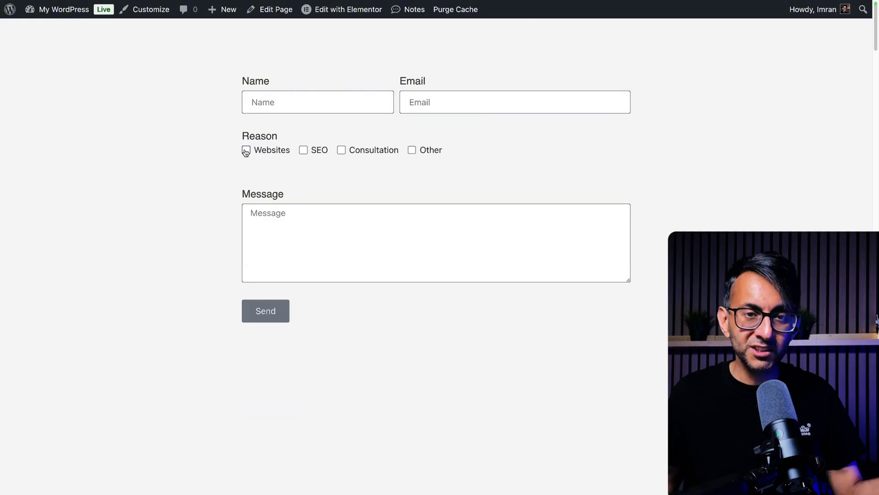
left_click(246, 150)
left_click(247, 150)
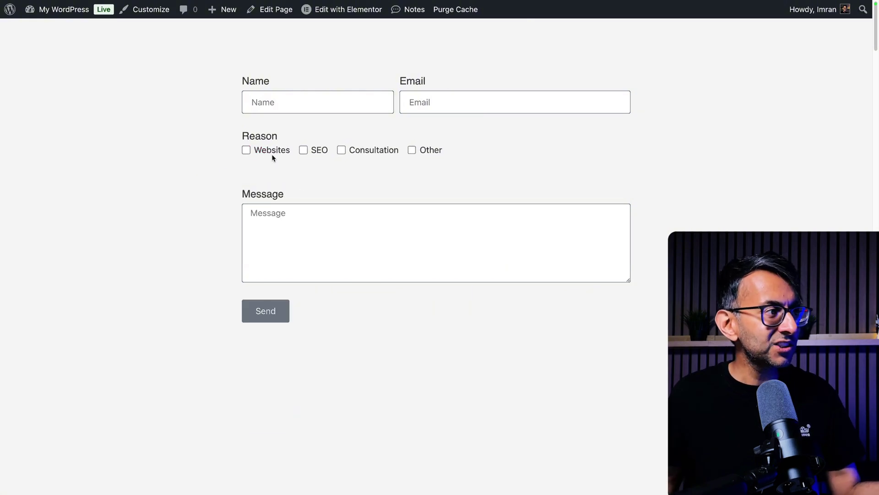
left_click(304, 151)
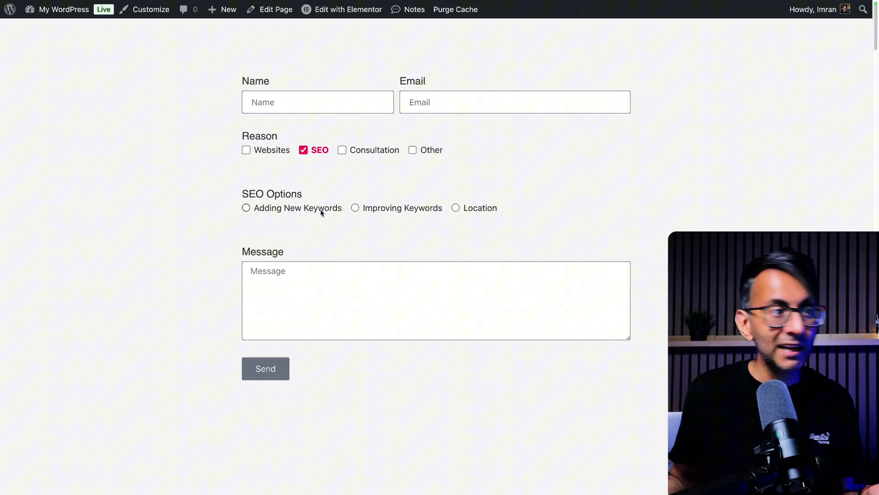
left_click(314, 151)
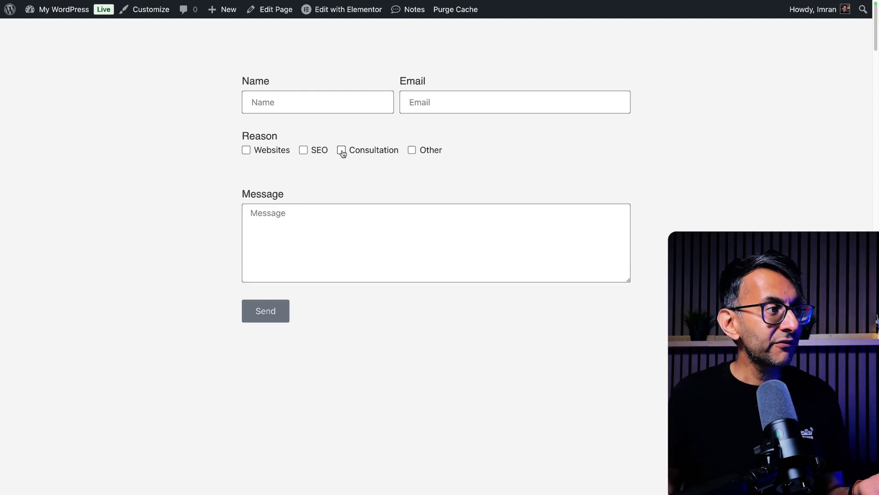
left_click(342, 151)
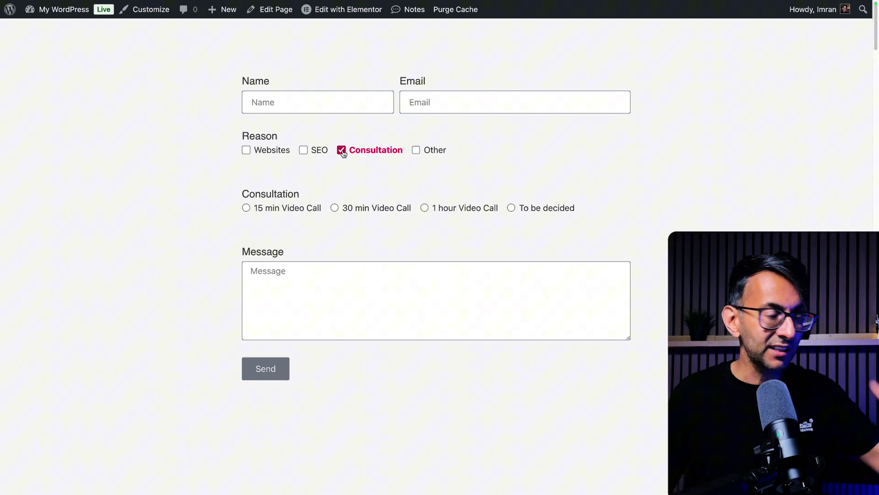
left_click(416, 150)
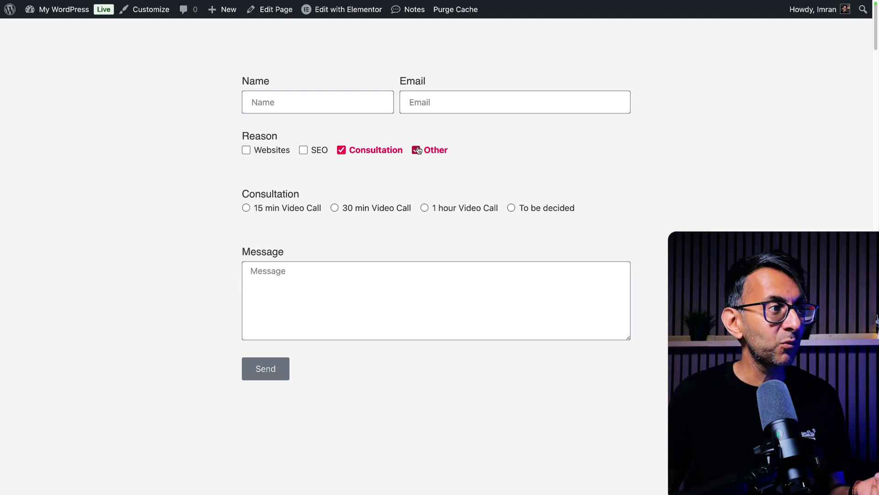
left_click(341, 150)
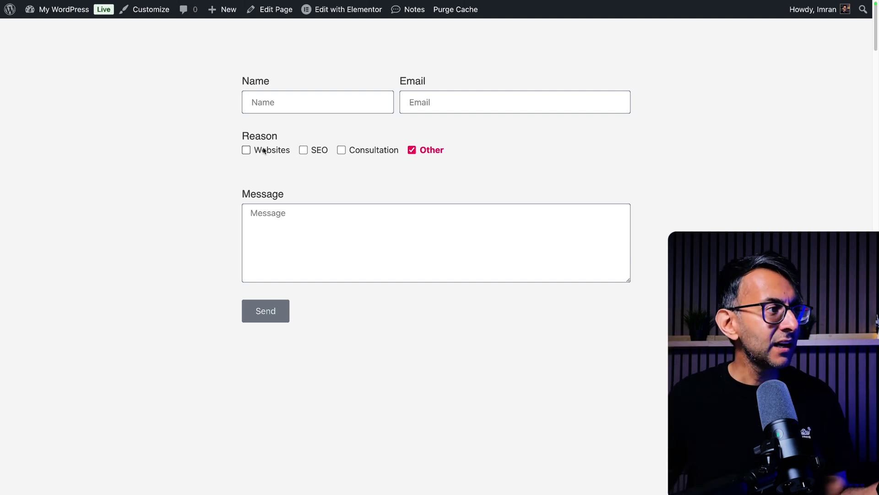
Re-tick Websites, Consultation and SEO, keeping Brand New Site as the website option.
left_click(264, 151)
left_click(343, 151)
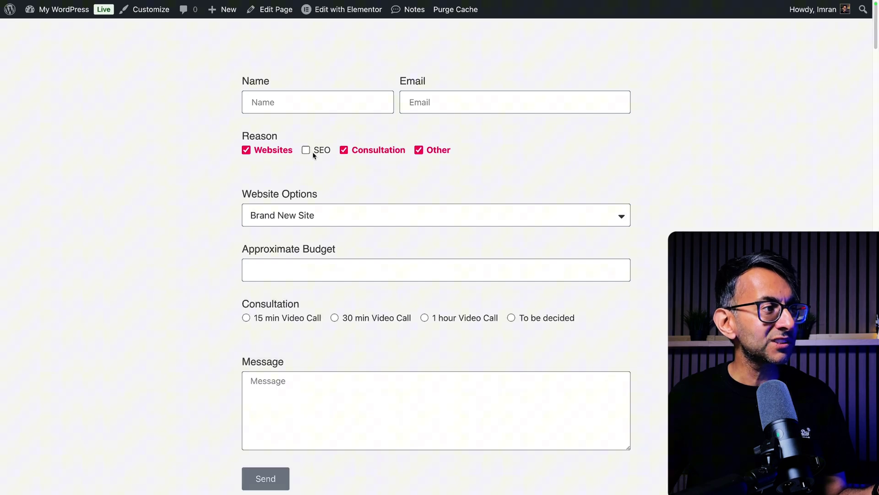
left_click(306, 150)
left_click(301, 220)
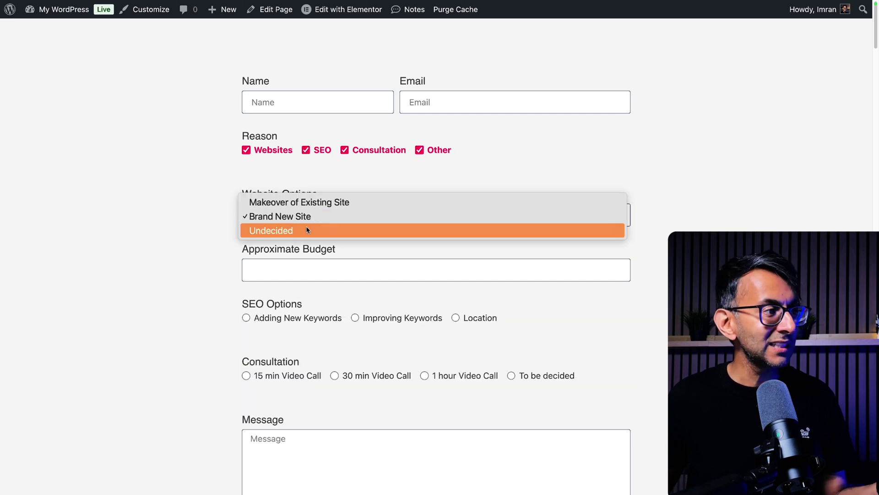
left_click(182, 241)
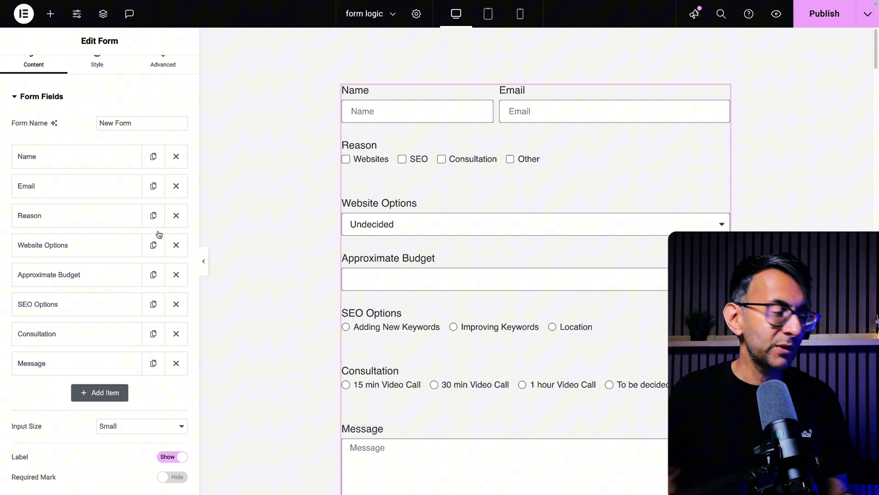
Scroll the Elementor panel up to the form's field list.
scroll(123, 247, "up", 1)
Check the Advanced ID settings of the Name and Email fields.
left_click(132, 173)
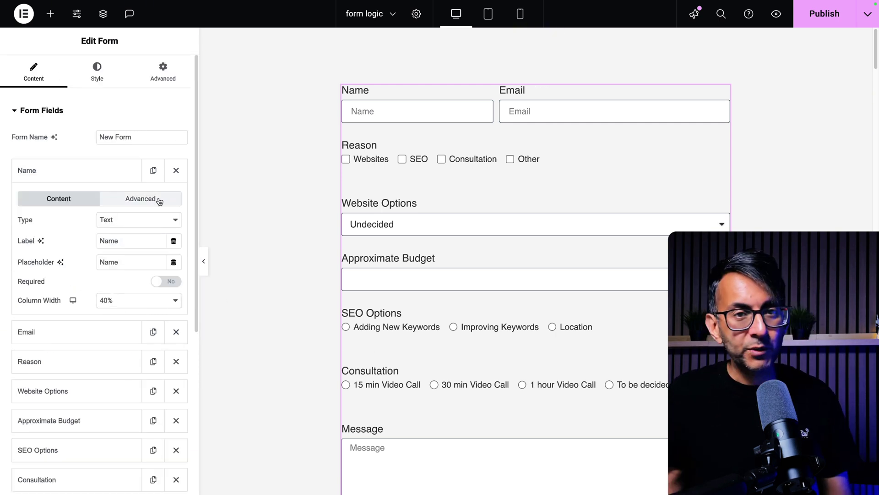
left_click(158, 200)
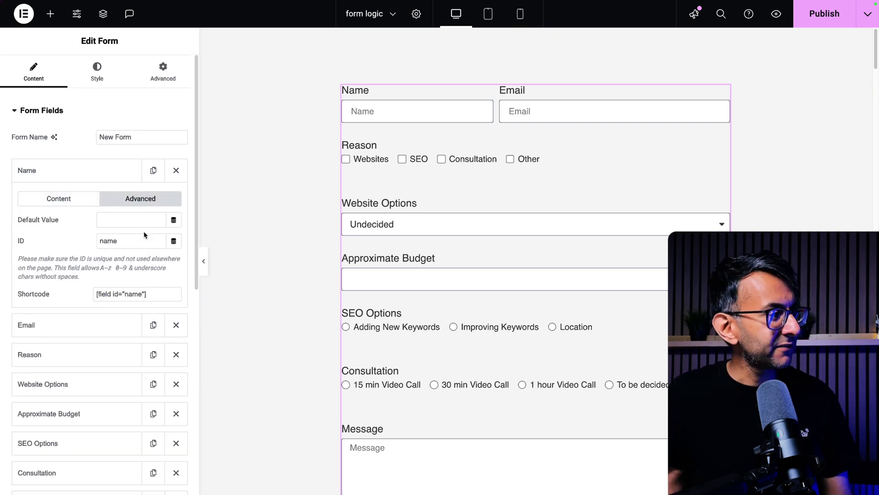
left_click(66, 174)
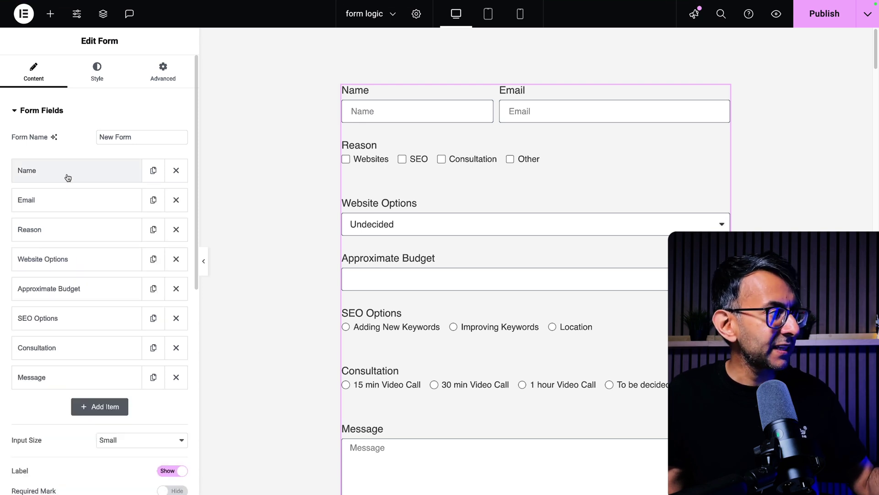
left_click(69, 203)
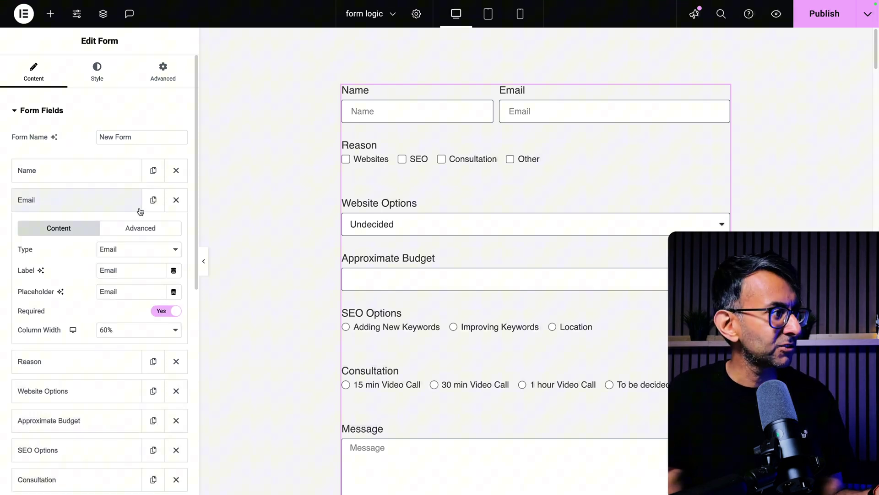
left_click(138, 228)
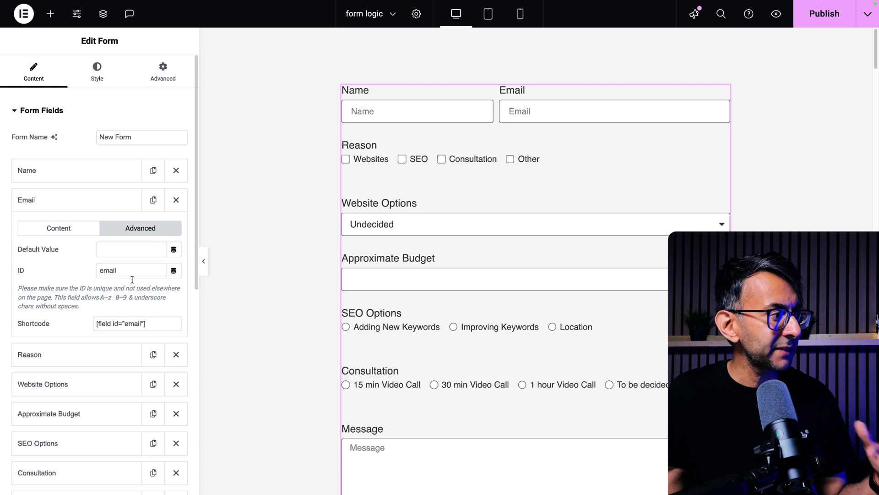
left_click(64, 203)
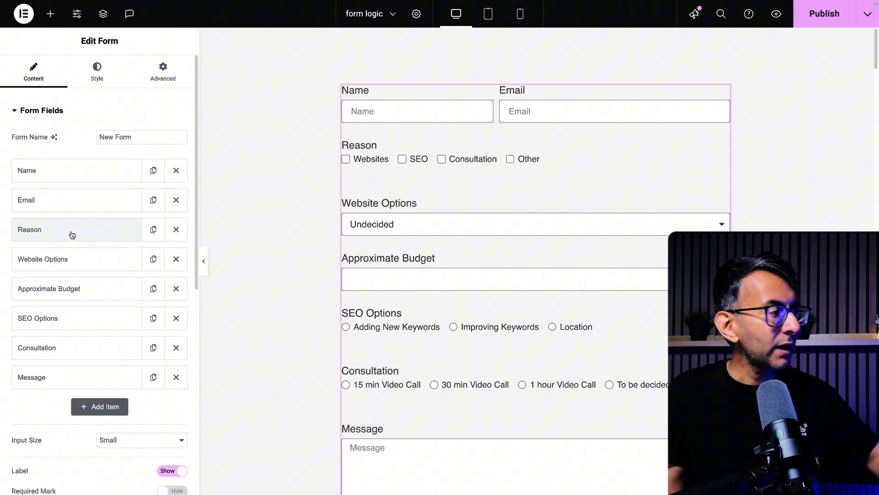
Expand the Reason field and select its ID, reason, on the Advanced tab.
left_click(72, 235)
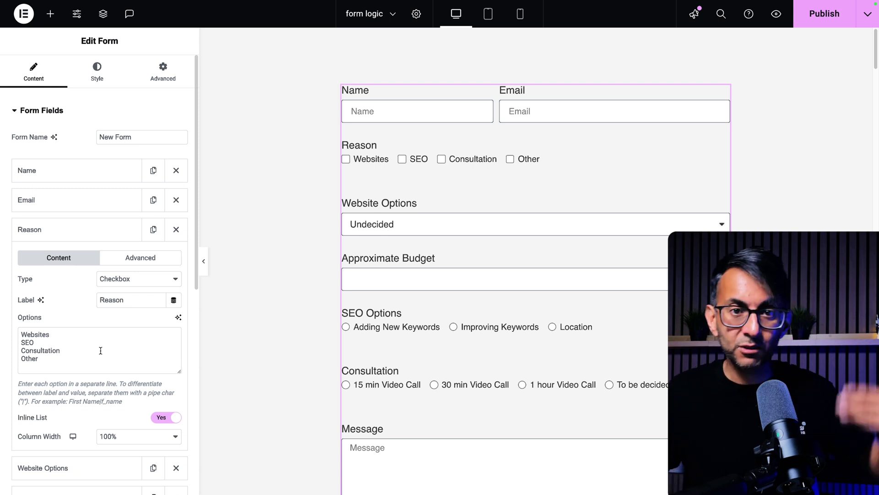
left_click(133, 259)
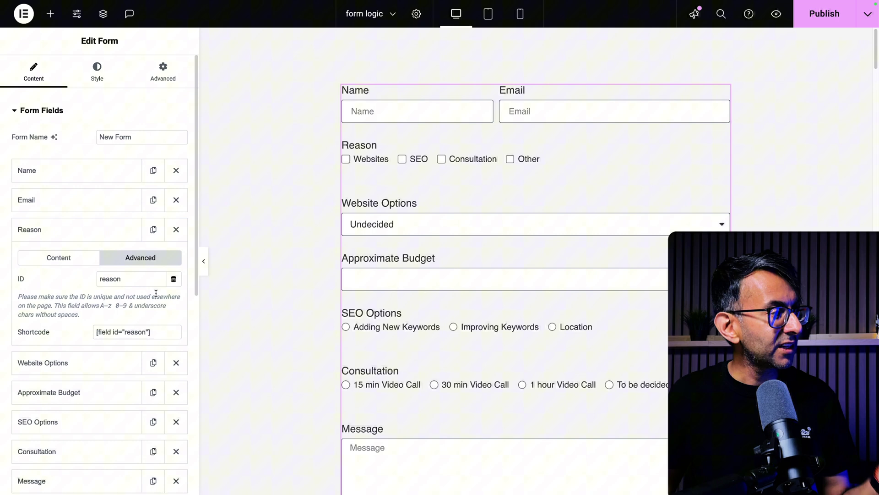
left_click_drag(123, 278, 98, 276)
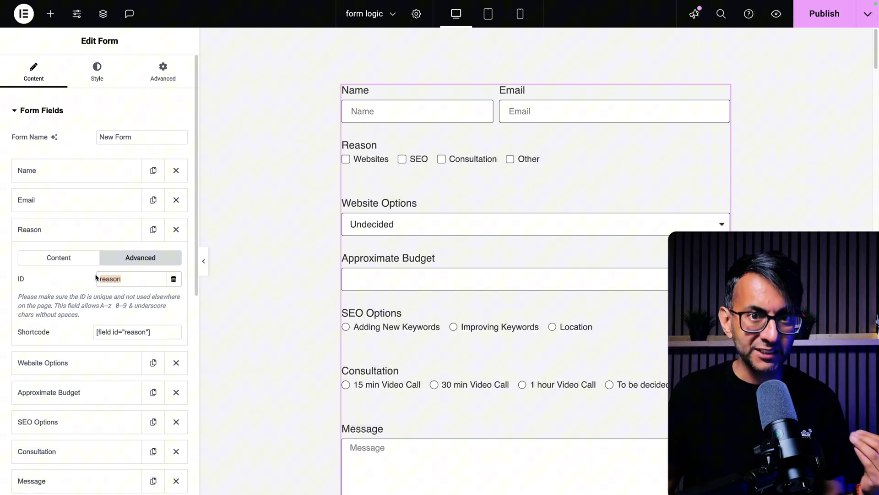
Read the Website Options ID cond_website_options, then expand the Approximate Budget field.
left_click(87, 229)
left_click(78, 257)
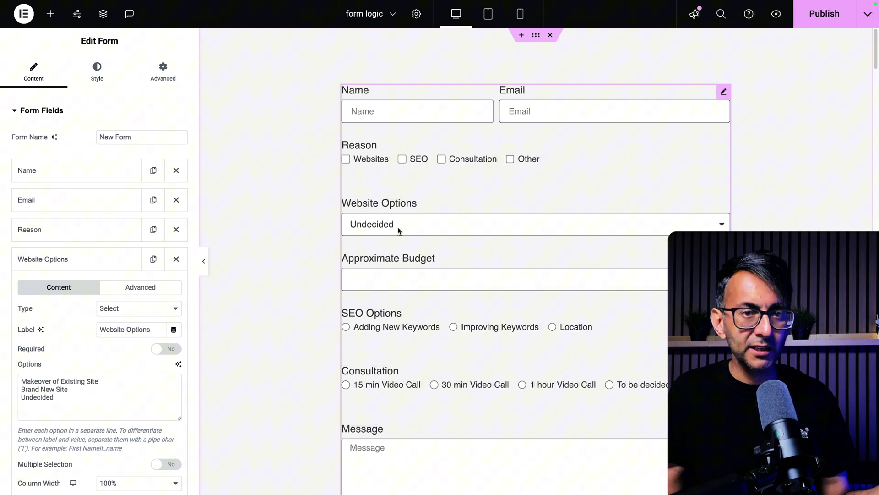
left_click(140, 287)
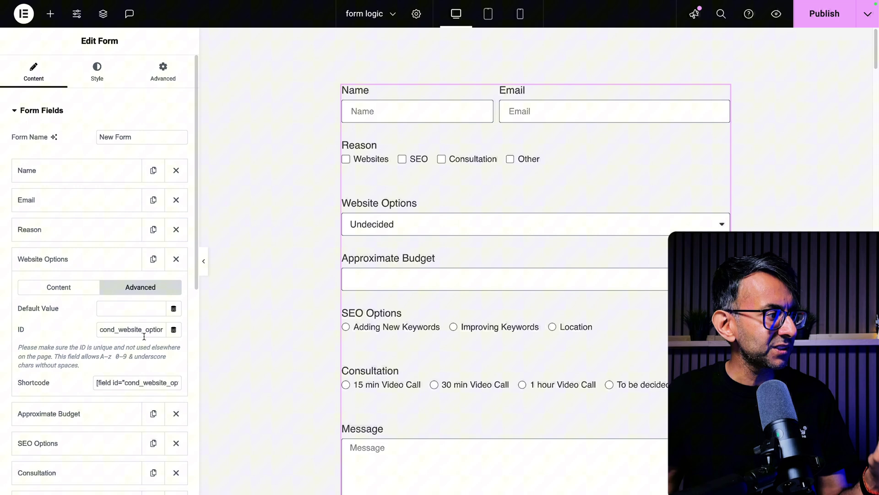
left_click(162, 329)
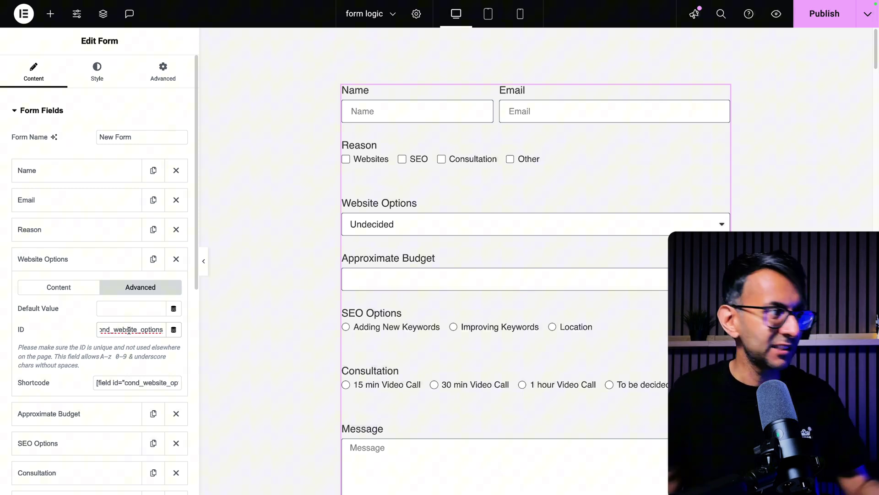
left_click(64, 263)
Inspect the IDs of Approximate Budget, SEO Options (cond_seo_options) and Consultation (cond_consultation_options).
left_click(75, 292)
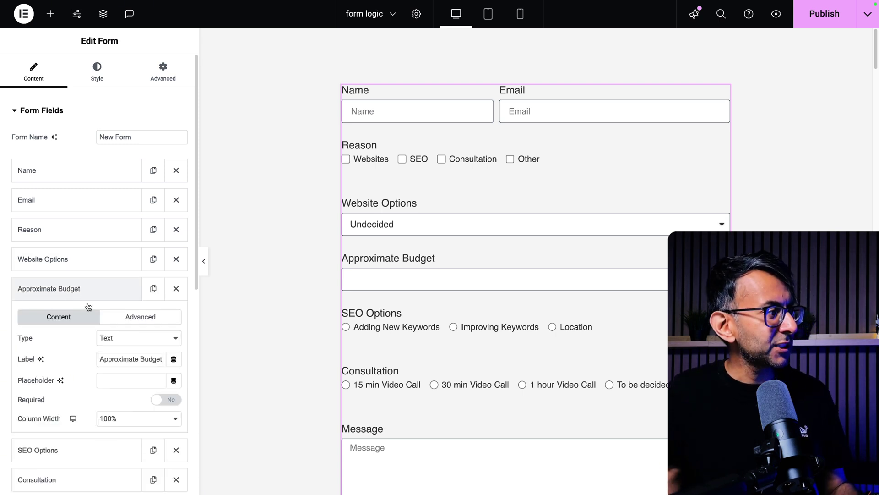
left_click(161, 318)
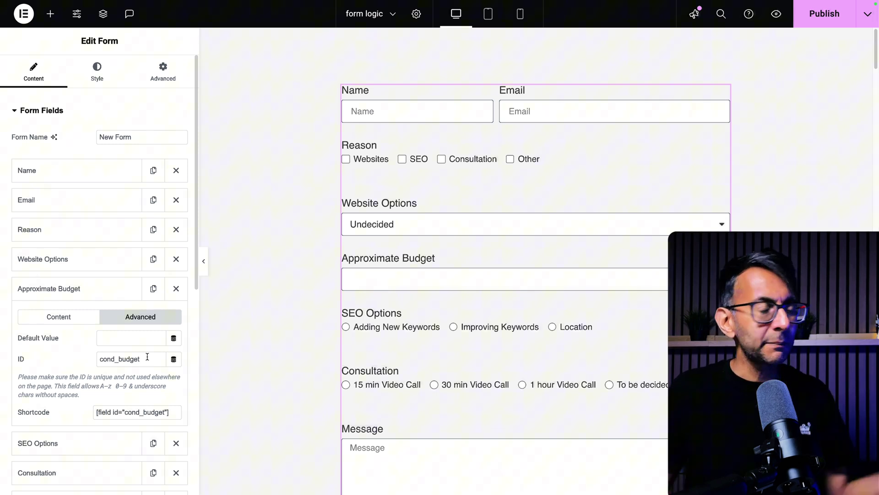
left_click(81, 288)
left_click(81, 319)
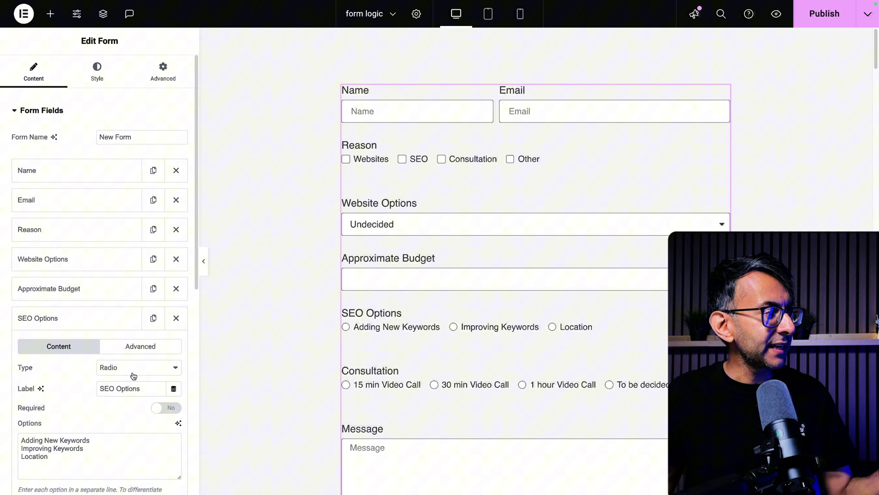
left_click(140, 348)
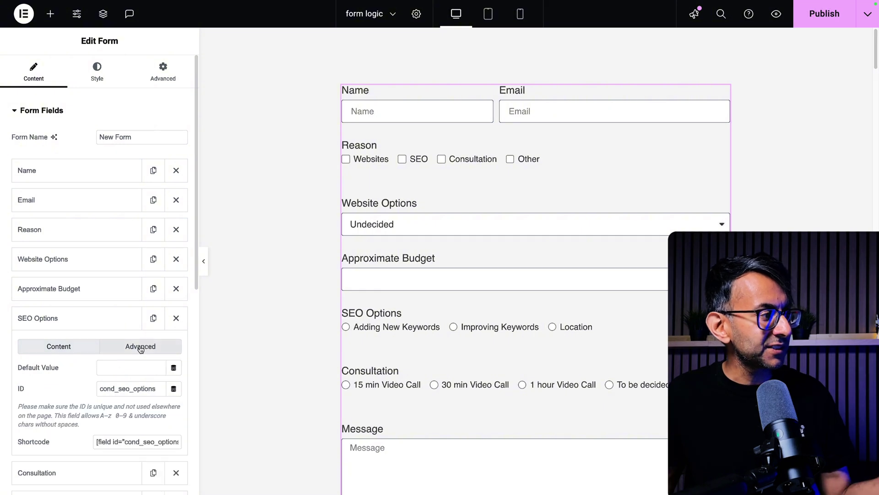
left_click(76, 326)
left_click(73, 348)
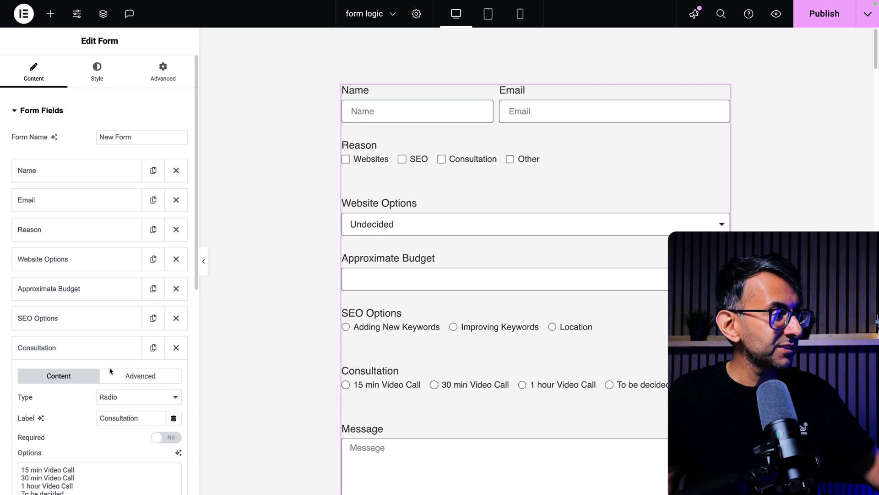
left_click(144, 379)
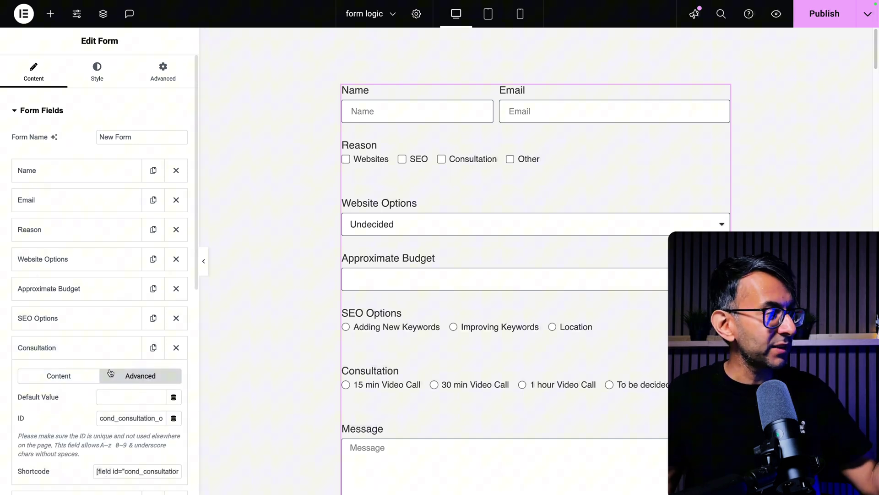
scroll(138, 376, "down", 3)
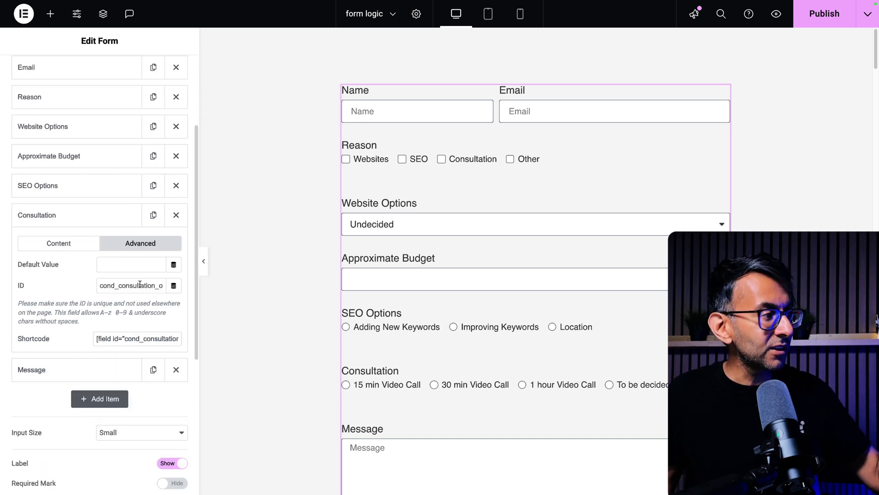
left_click_drag(140, 284, 162, 287)
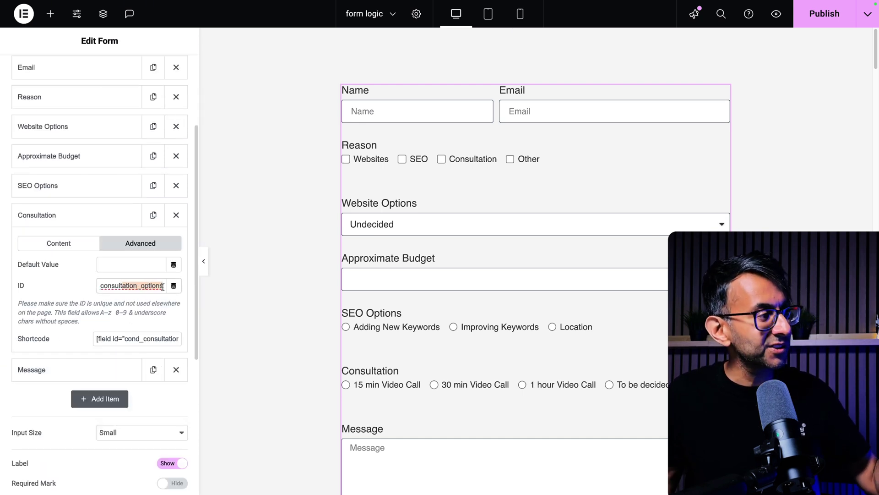
Verify the Message field's ID is message, then scroll the canvas to the empty HTML block.
left_click(64, 224)
left_click(80, 249)
left_click(148, 277)
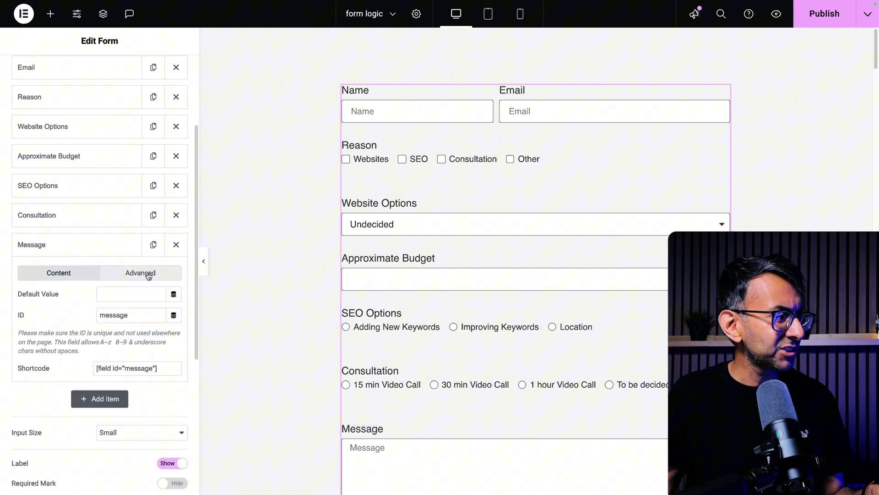
left_click(66, 250)
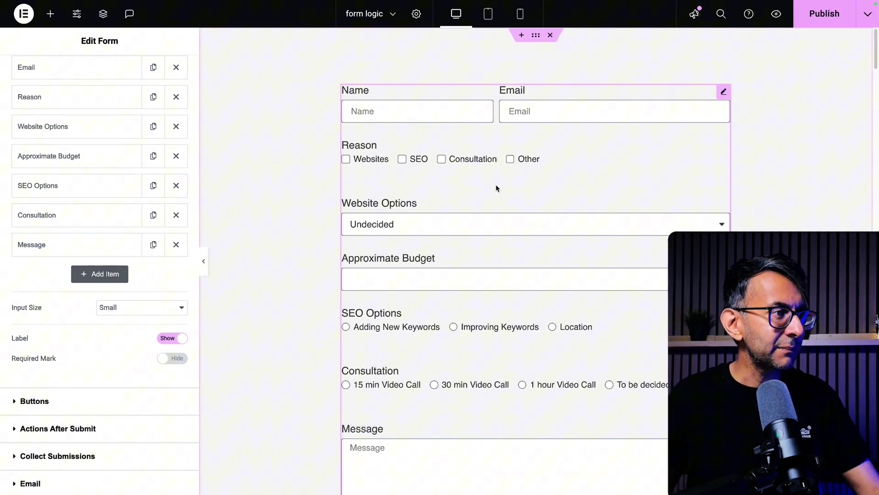
scroll(514, 204, "down", 5)
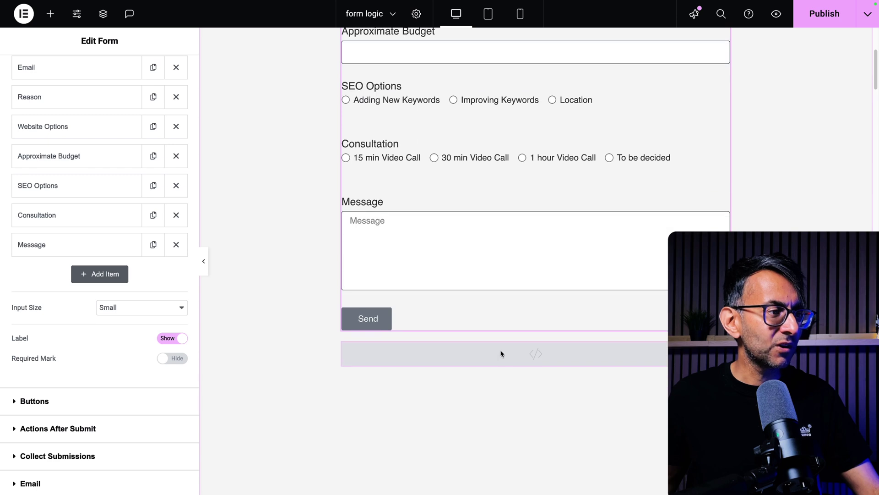
Open the HTML widget's code in a widened editor and scroll to the form-logic-rules JSON.
left_click(501, 353)
left_click_drag(202, 197, 385, 197)
scroll(277, 259, "down", 20)
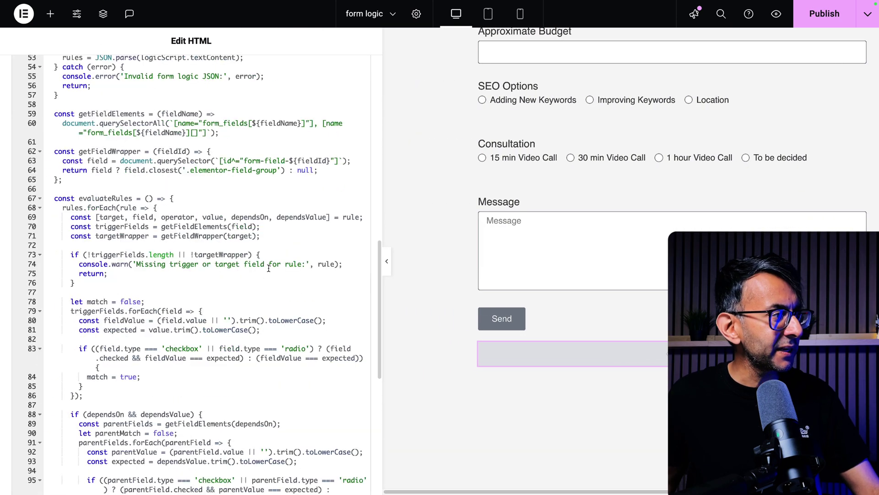
scroll(269, 268, "up", 4)
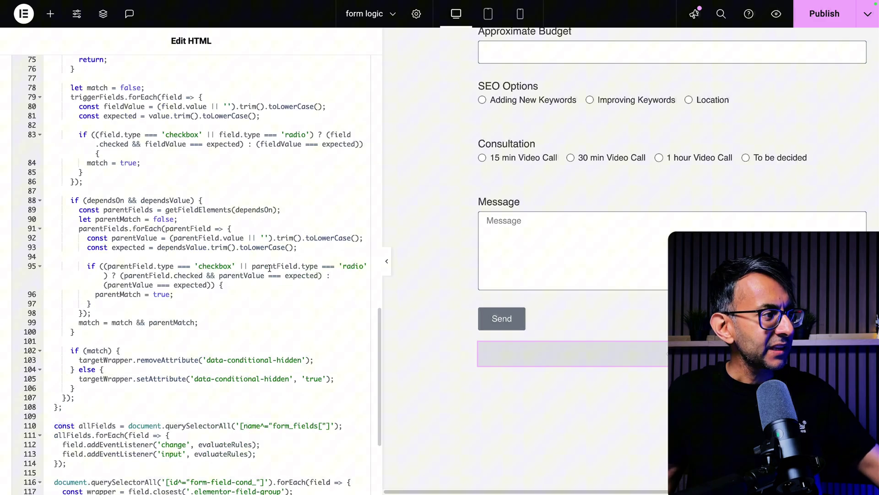
scroll(269, 267, "up", 15)
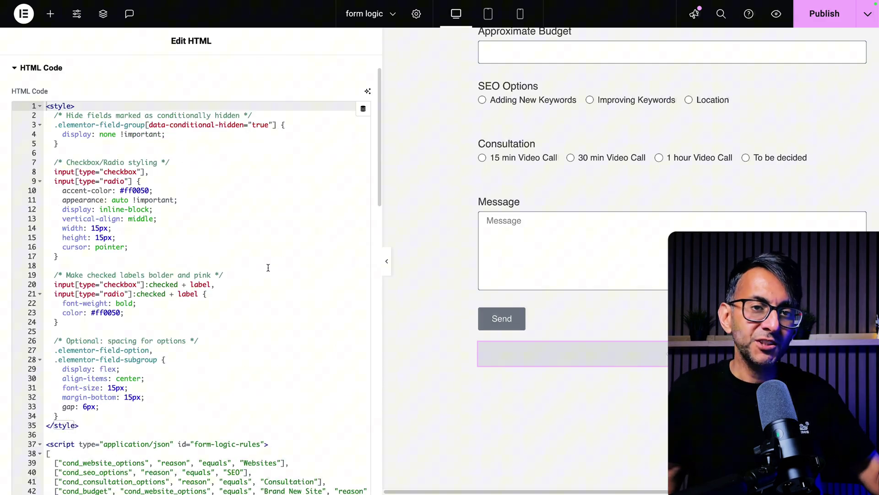
scroll(277, 341, "down", 4)
scroll(250, 320, "up", 4)
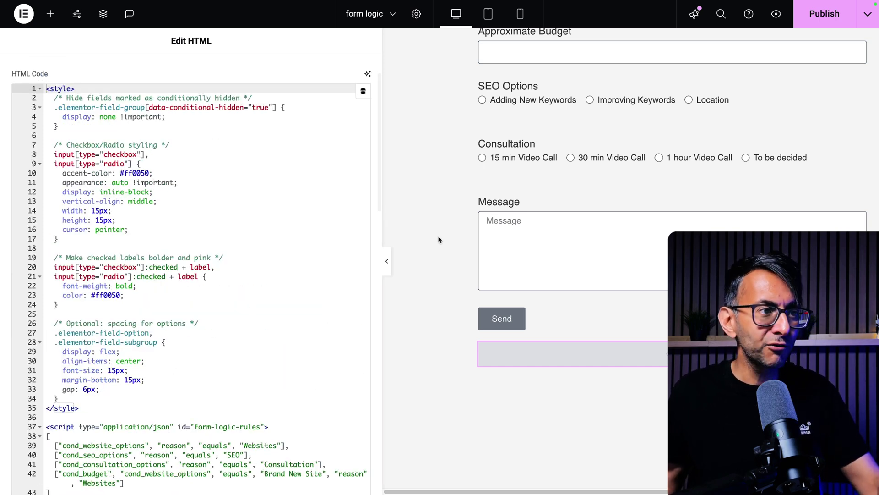
left_click(570, 159)
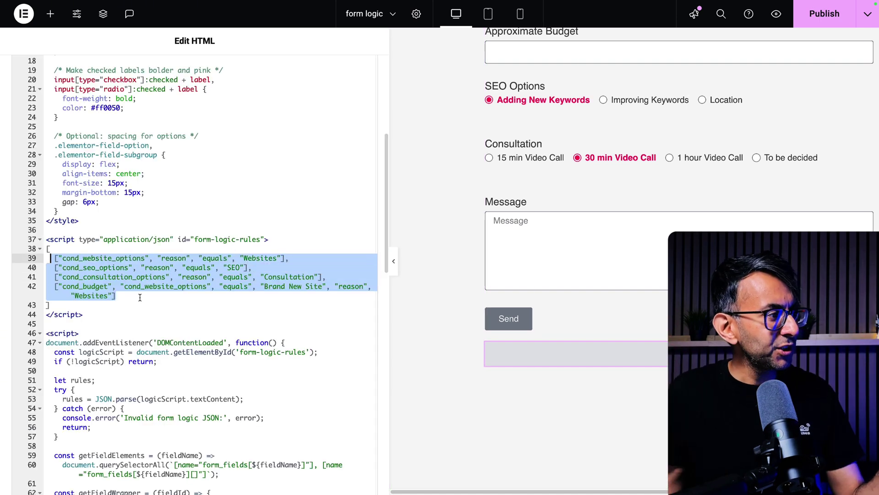
left_click(167, 306)
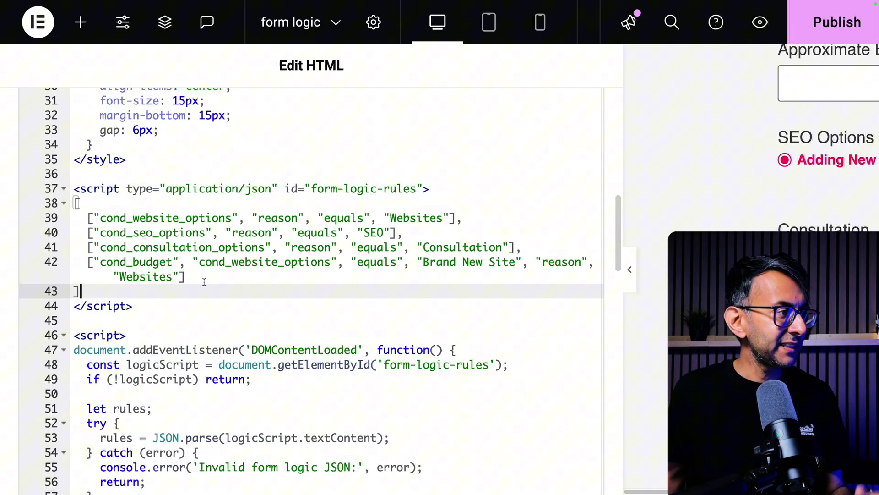
left_click(170, 206)
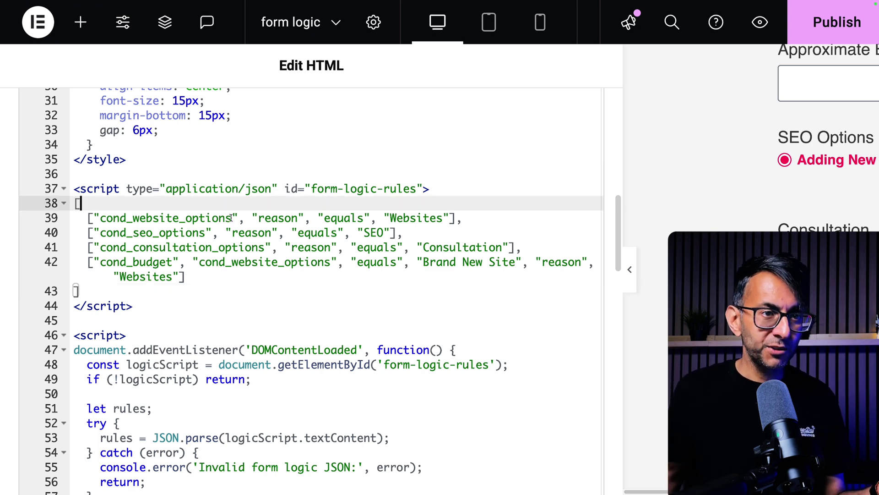
scroll(814, 102, "up", 3)
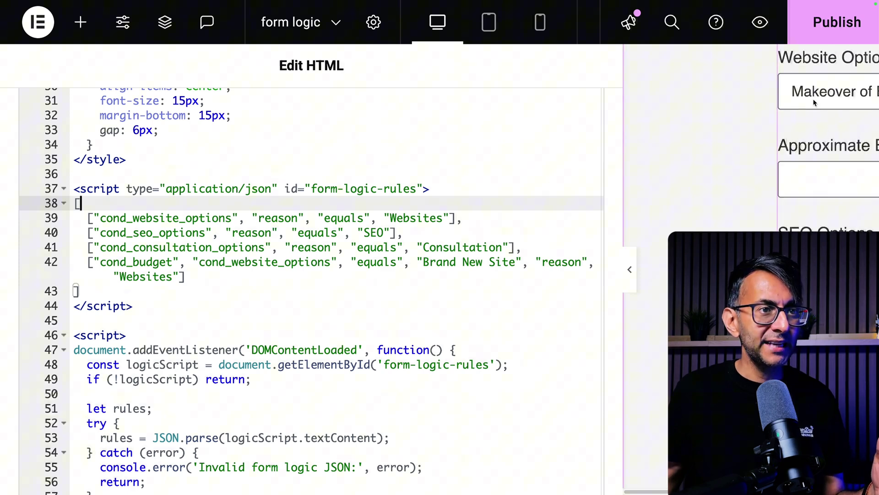
left_click(809, 99)
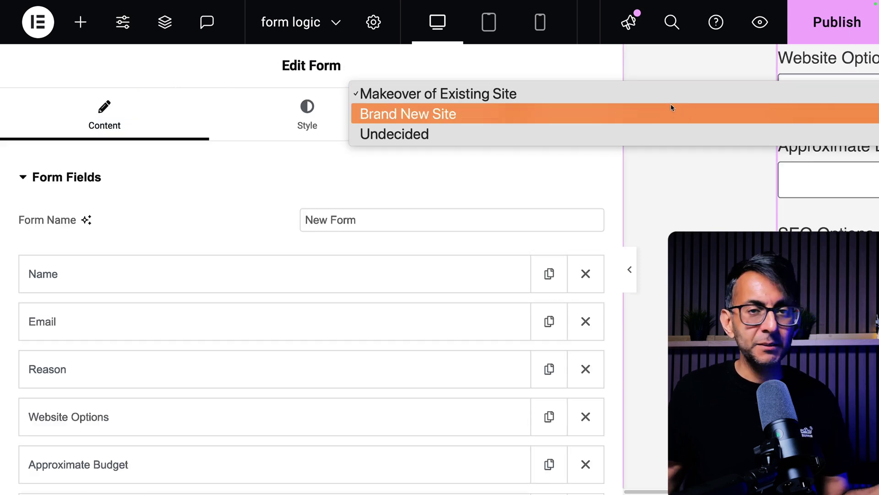
left_click(724, 177)
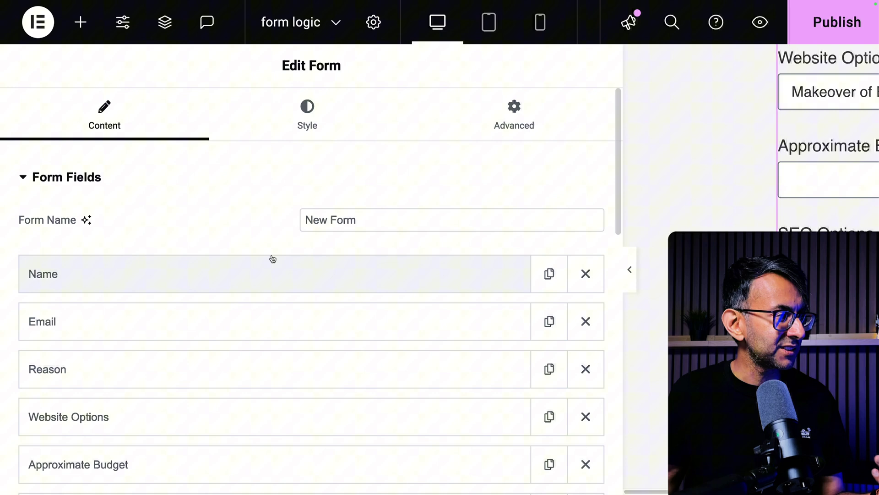
scroll(270, 257, "down", 5)
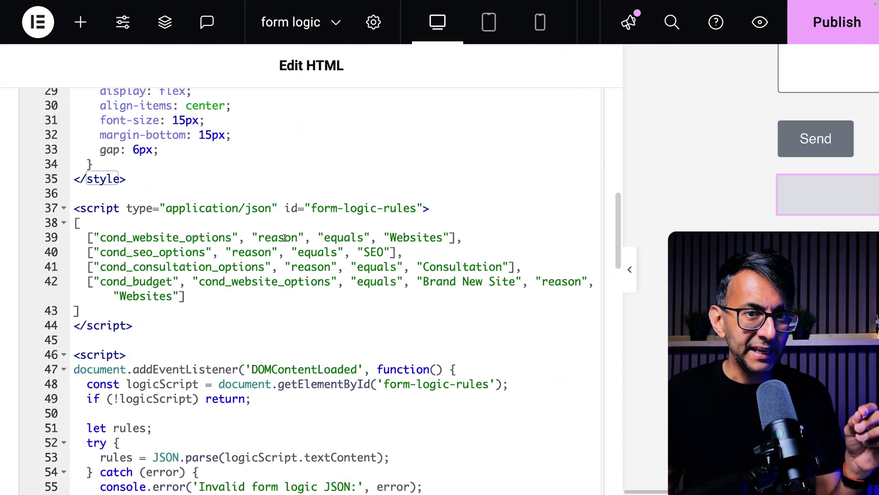
double_click(278, 239)
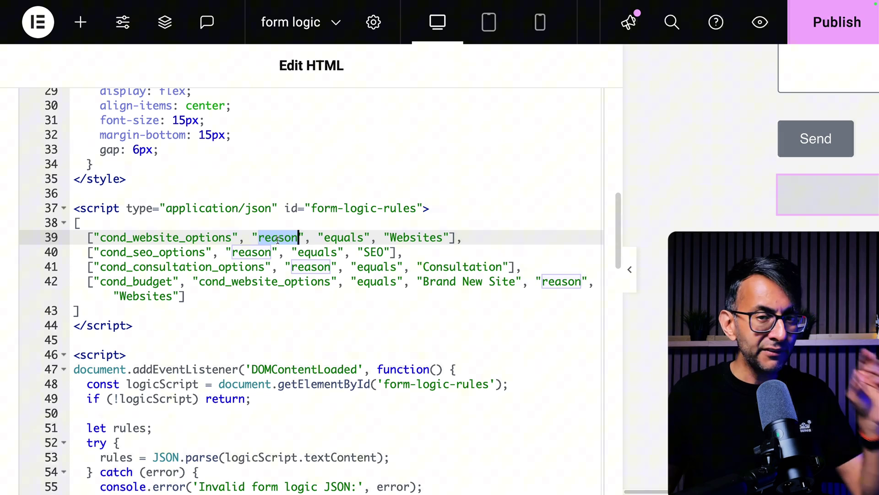
left_click(425, 237)
double_click(426, 238)
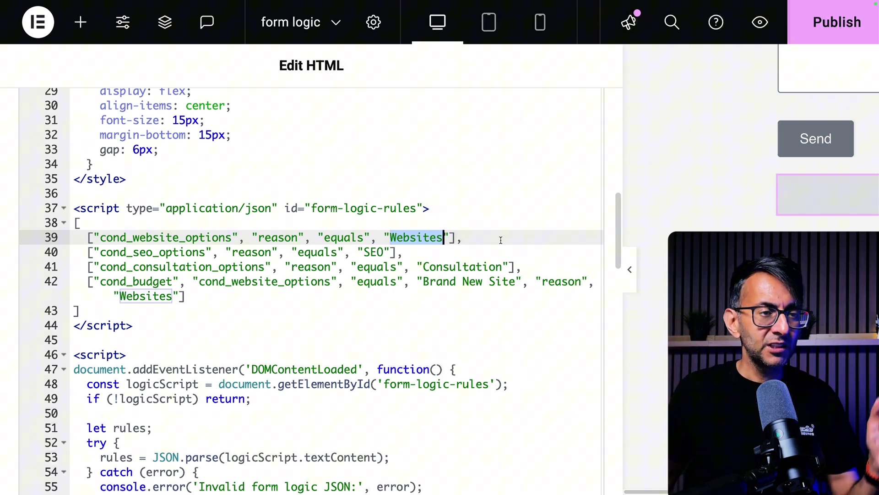
scroll(746, 190, "up", 5)
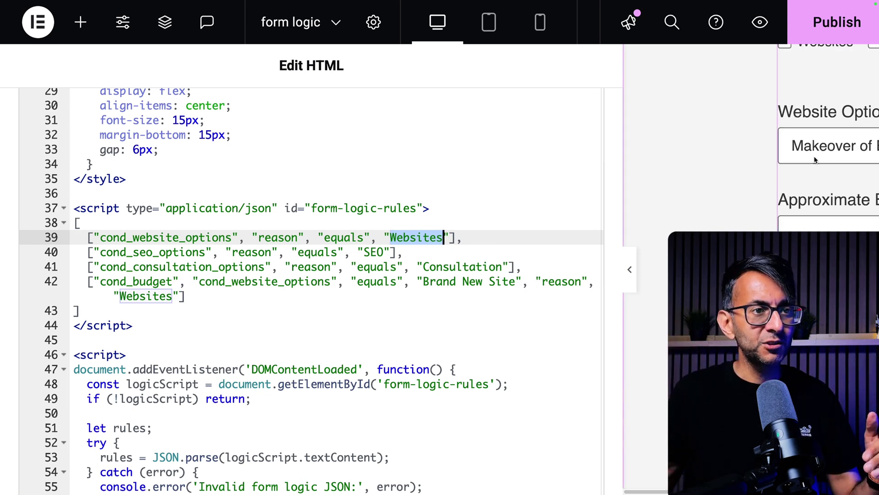
scroll(805, 151, "up", 1)
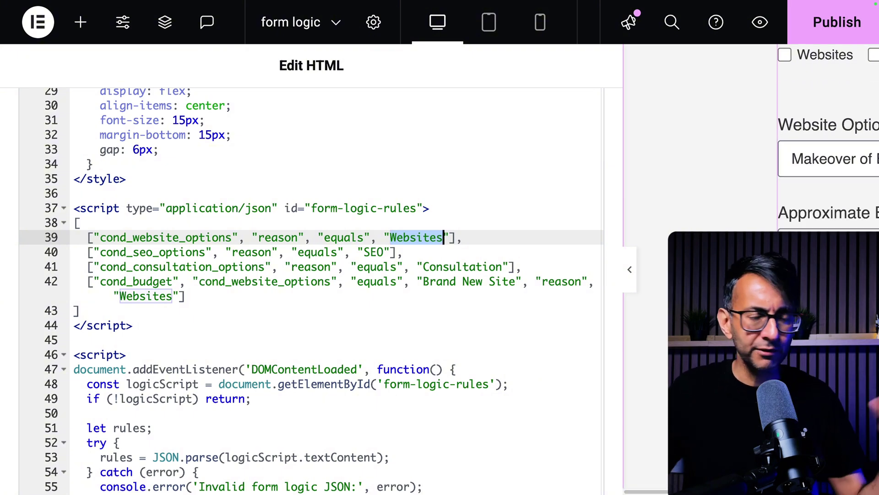
left_click(434, 244)
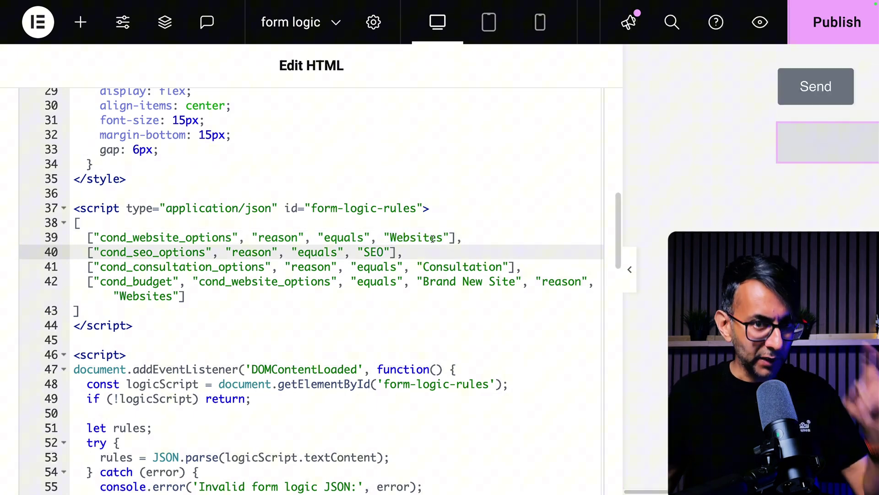
left_click_drag(231, 238, 101, 238)
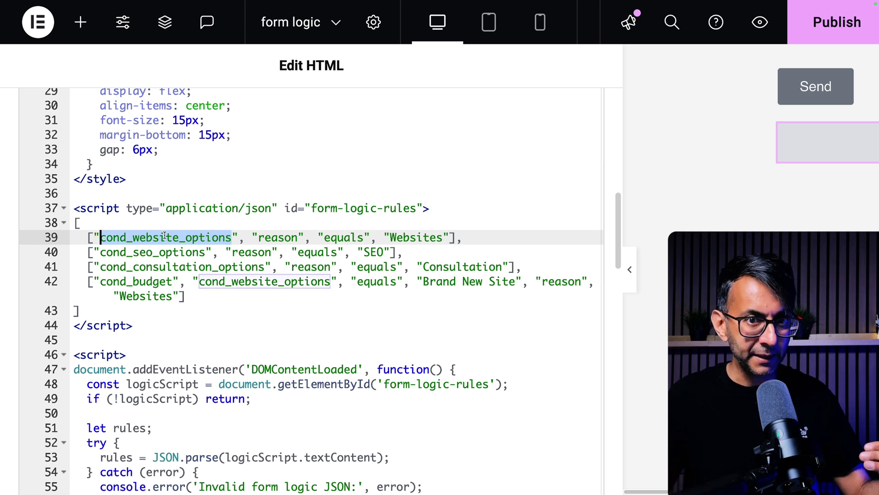
left_click(259, 253)
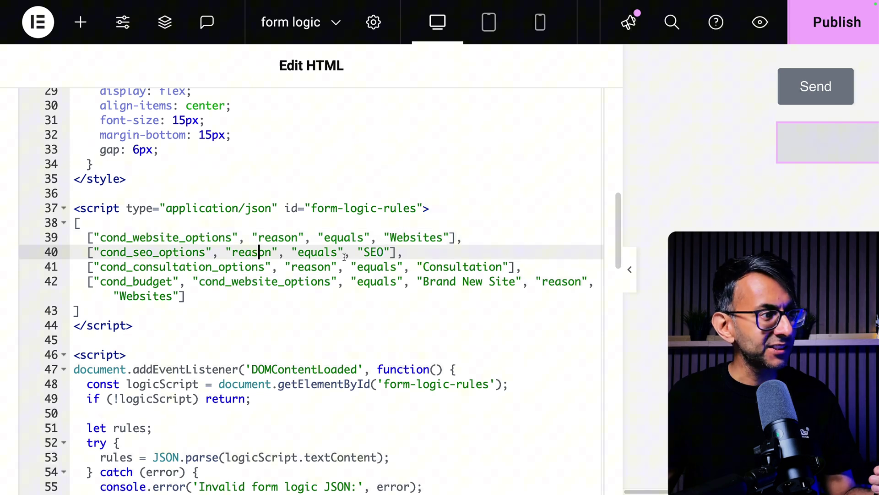
left_click(120, 251)
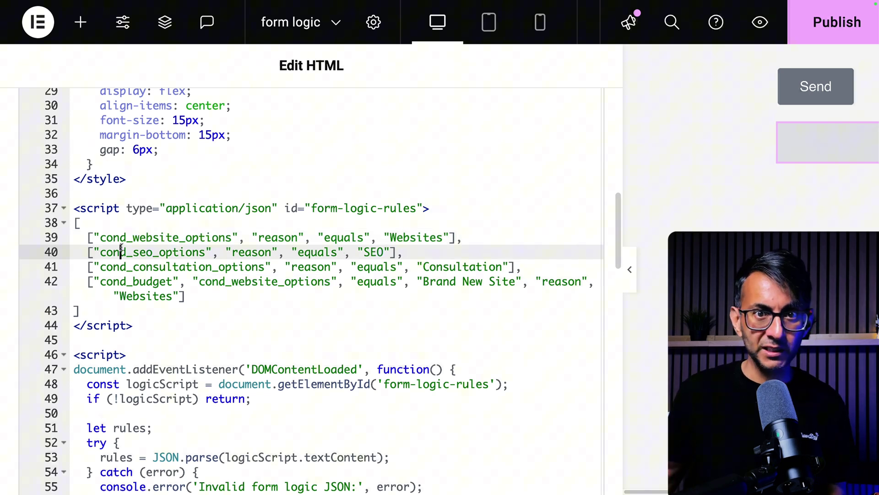
left_click(305, 267)
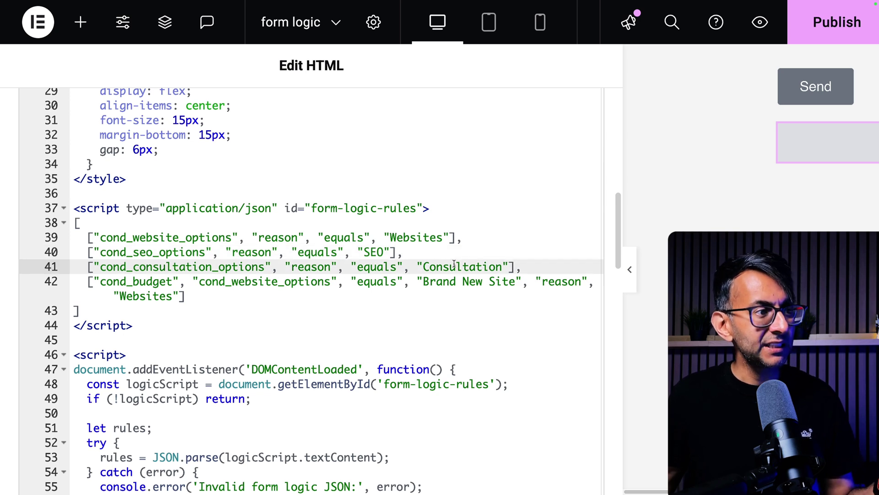
left_click(127, 267)
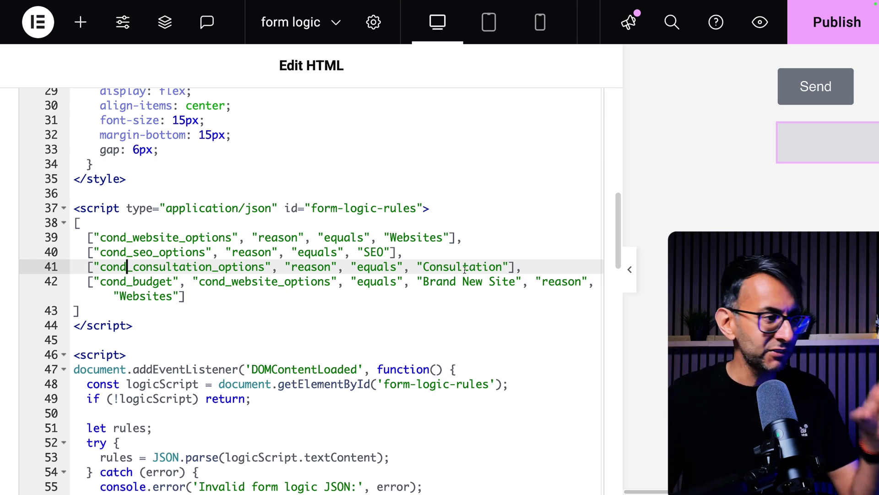
left_click(375, 314)
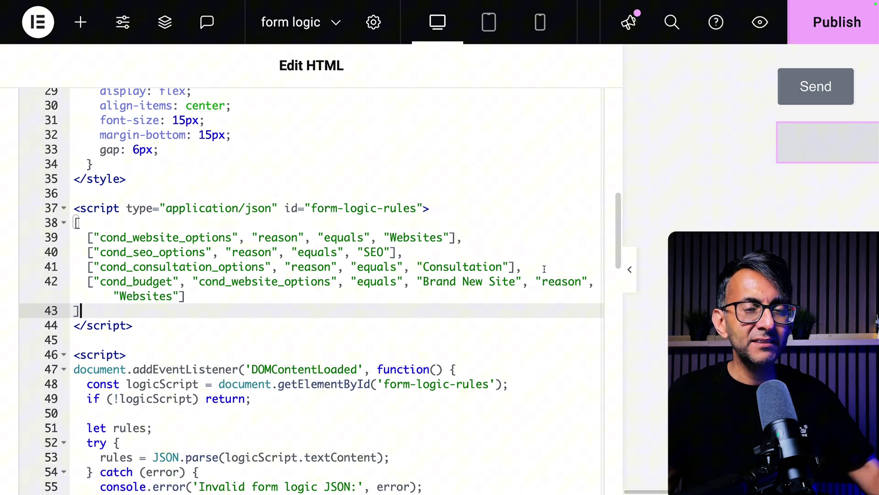
scroll(744, 215, "up", 1)
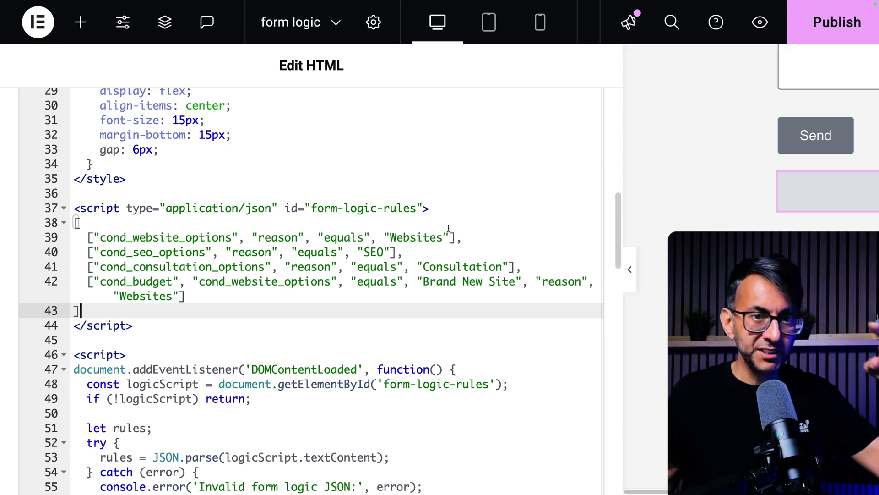
scroll(437, 227, "down", 1)
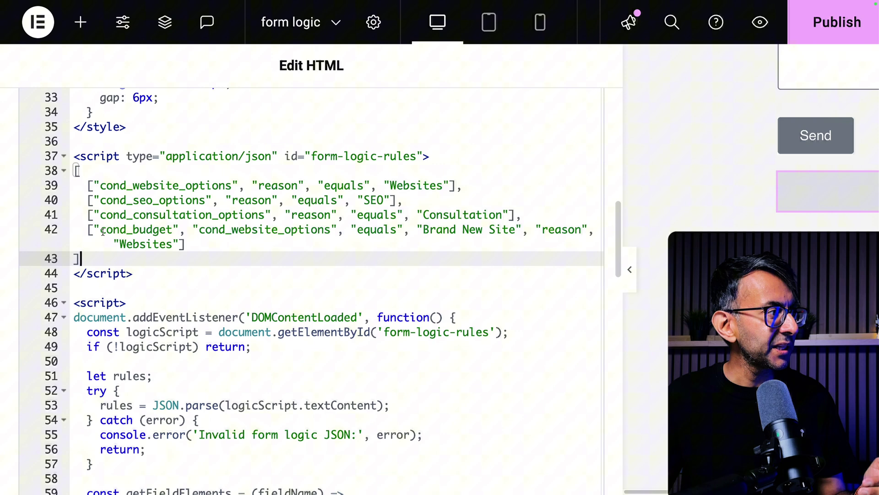
left_click_drag(100, 229, 173, 229)
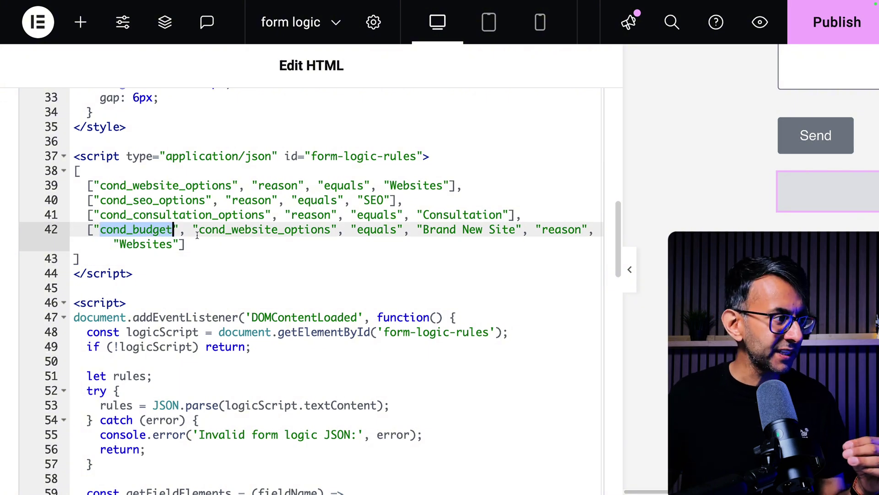
key("End")
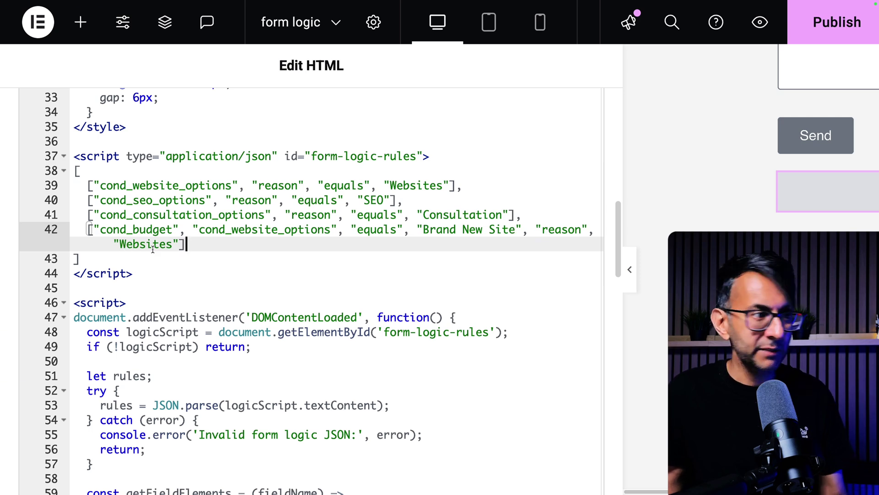
triple_click(207, 247)
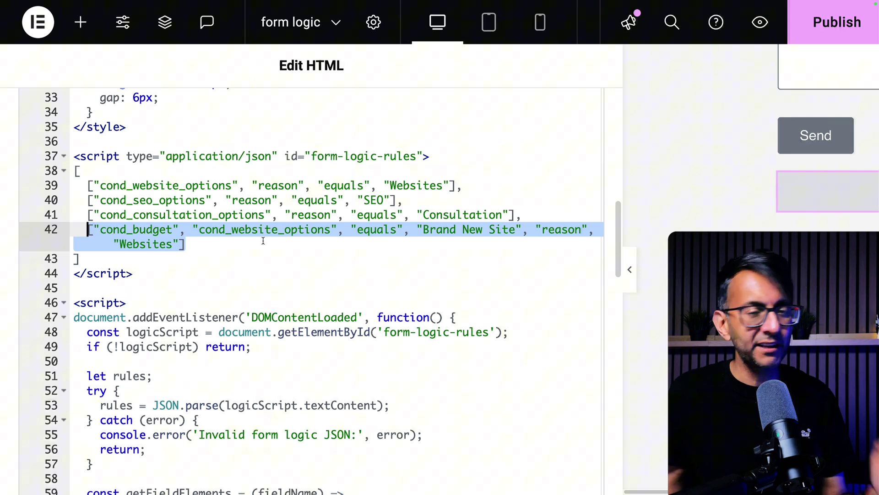
left_click(277, 247)
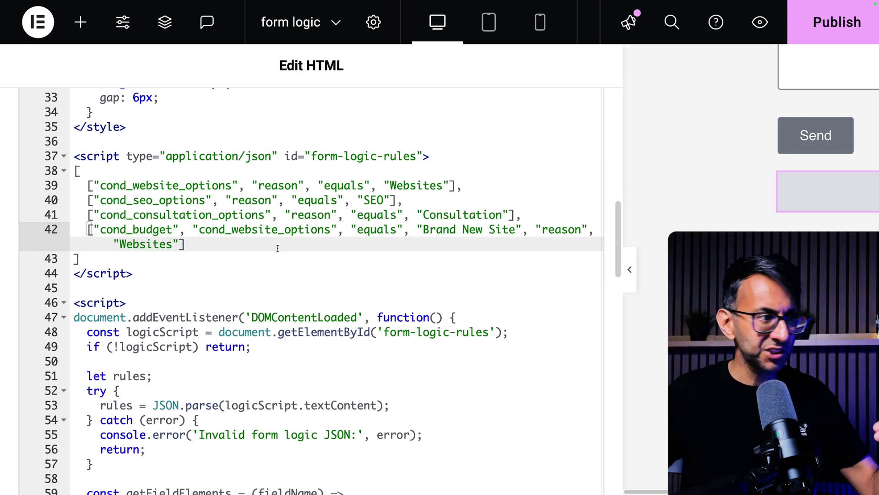
left_click(280, 258)
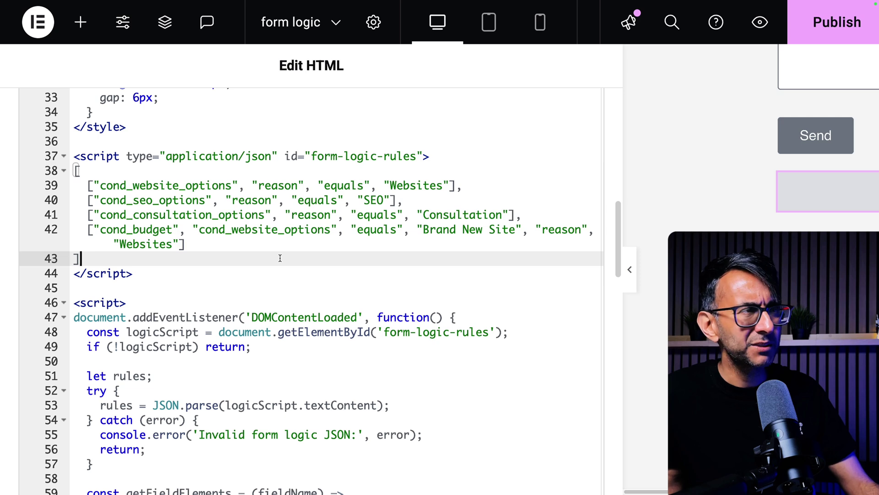
left_click(307, 246)
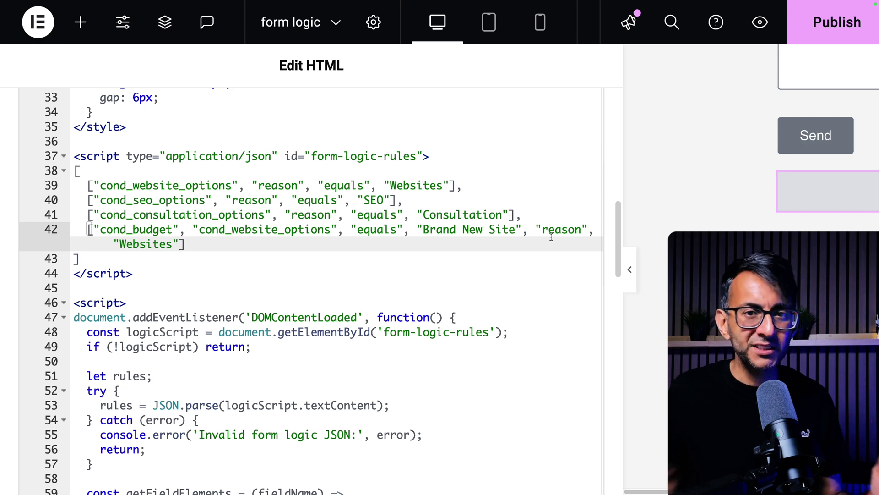
key("Down")
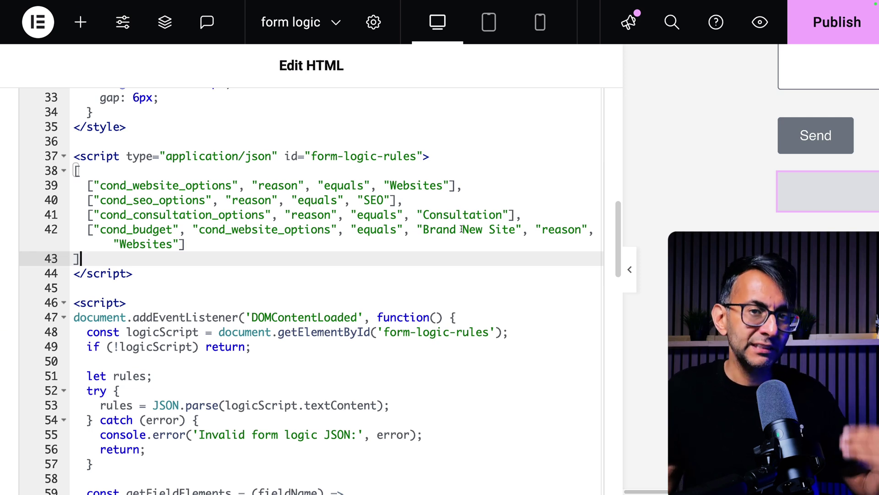
left_click(361, 249)
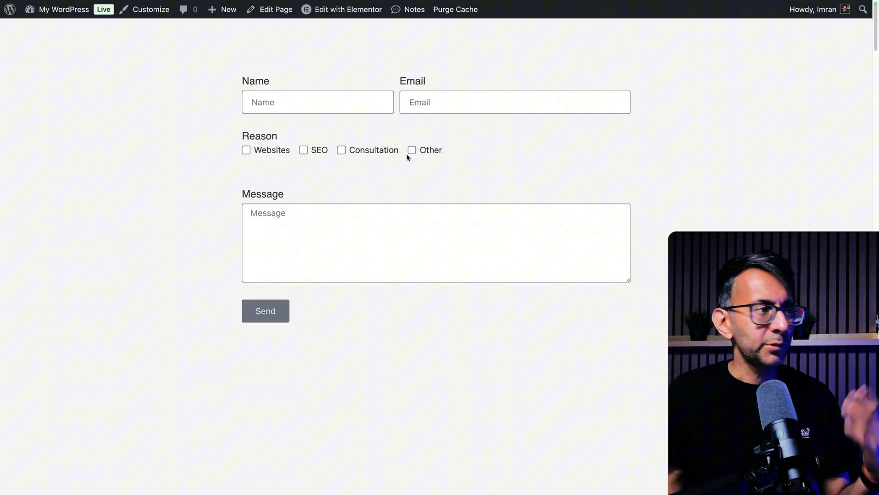
Tick Other, choose Improving Keywords as the SEO option, and tick Websites.
left_click(412, 150)
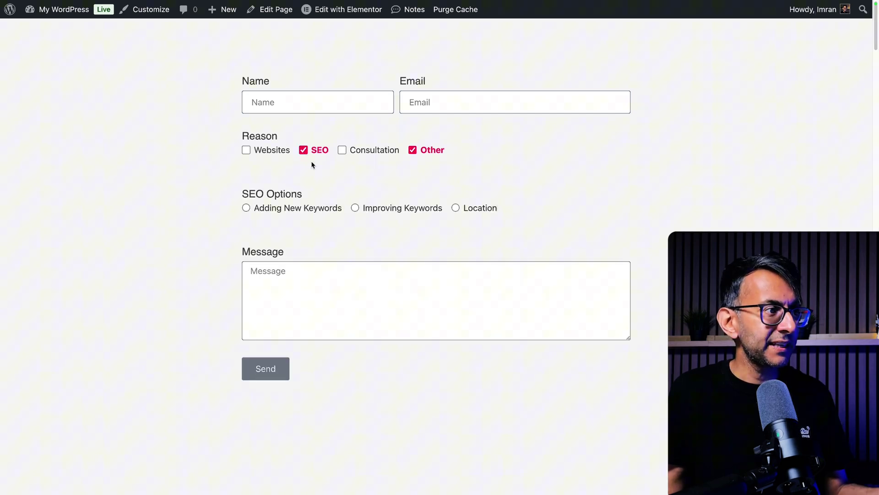
left_click(356, 208)
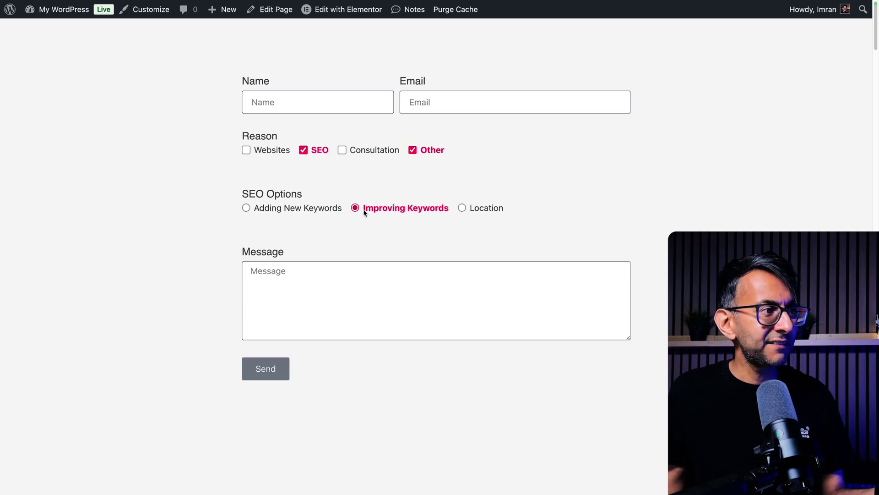
left_click(246, 151)
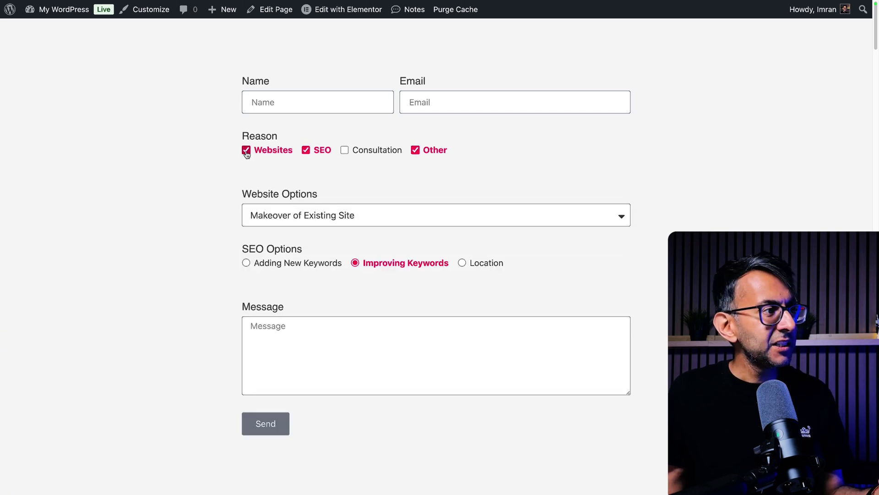
Try Undecided and Makeover of Existing Site, then settle on Brand New Site for Website Options.
left_click(362, 214)
left_click(327, 245)
left_click(339, 216)
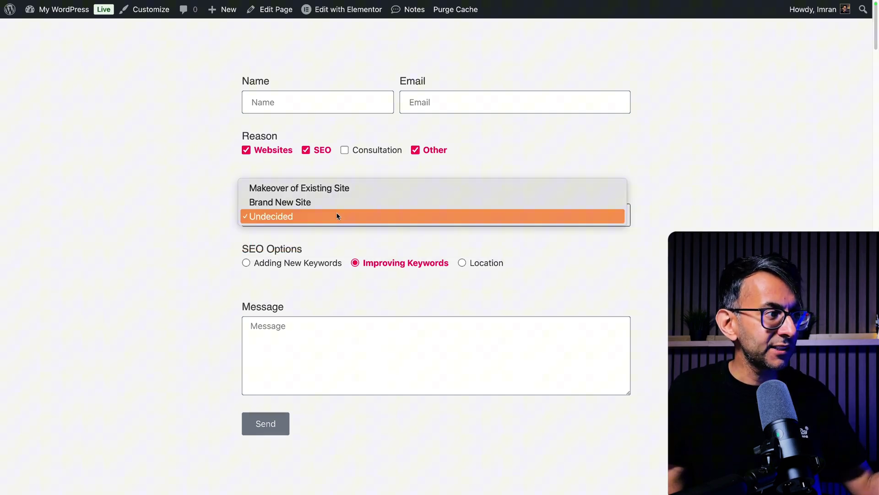
left_click(347, 190)
left_click(343, 215)
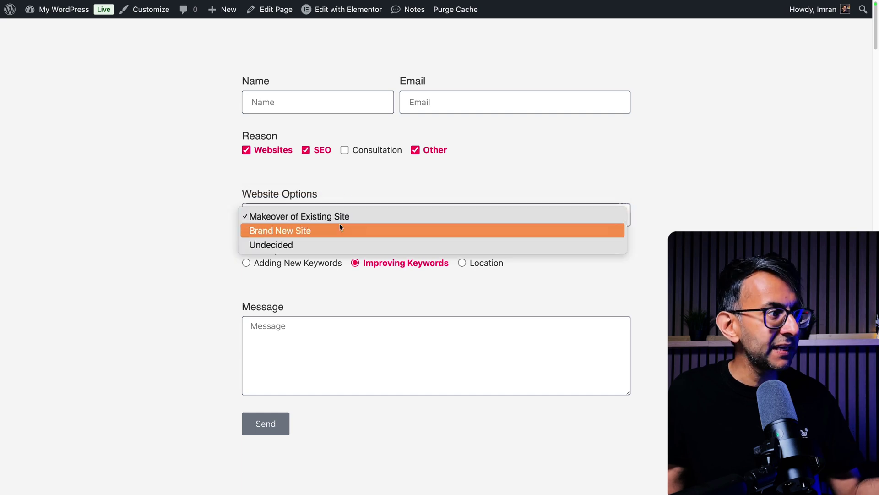
left_click(338, 241)
left_click(332, 223)
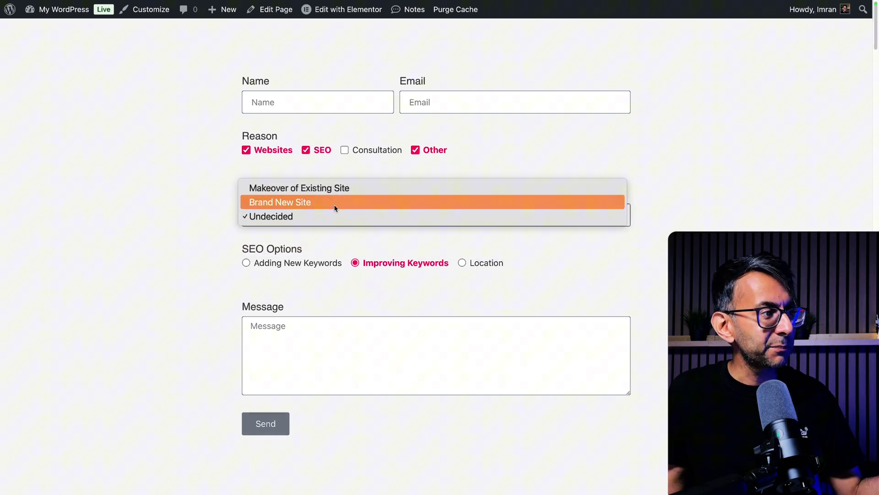
left_click(335, 203)
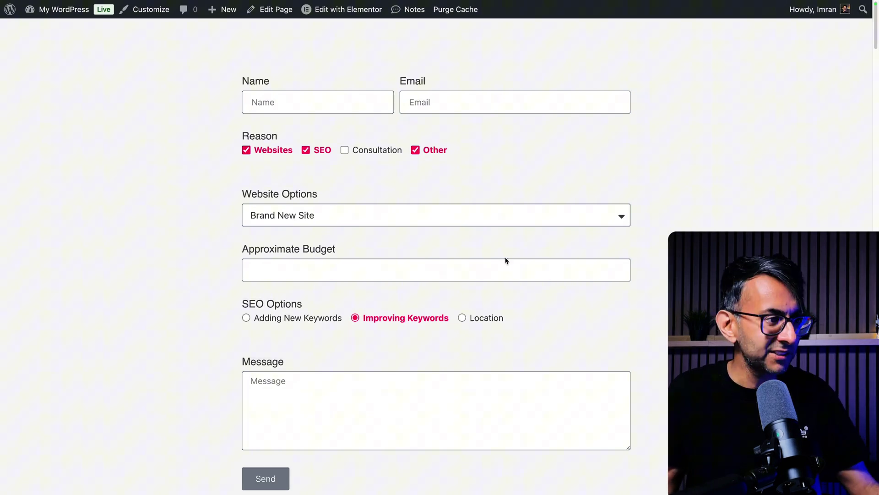
scroll(524, 250, "down", 1)
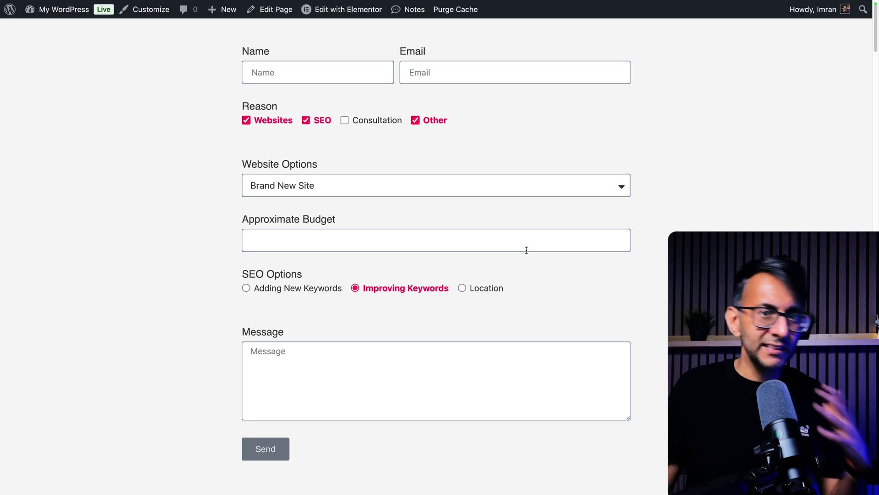